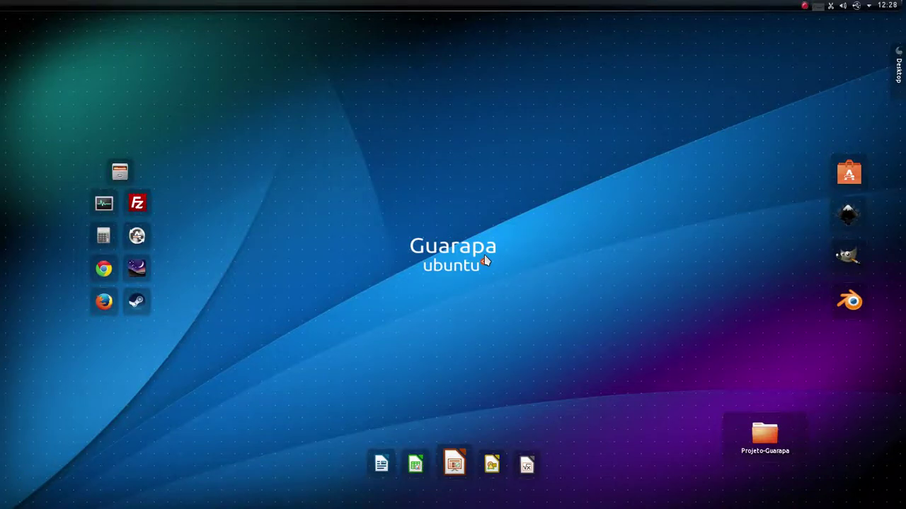
- Start Blender from the Unity launcher into its Video Editing layout
mouse_move(1, 332)
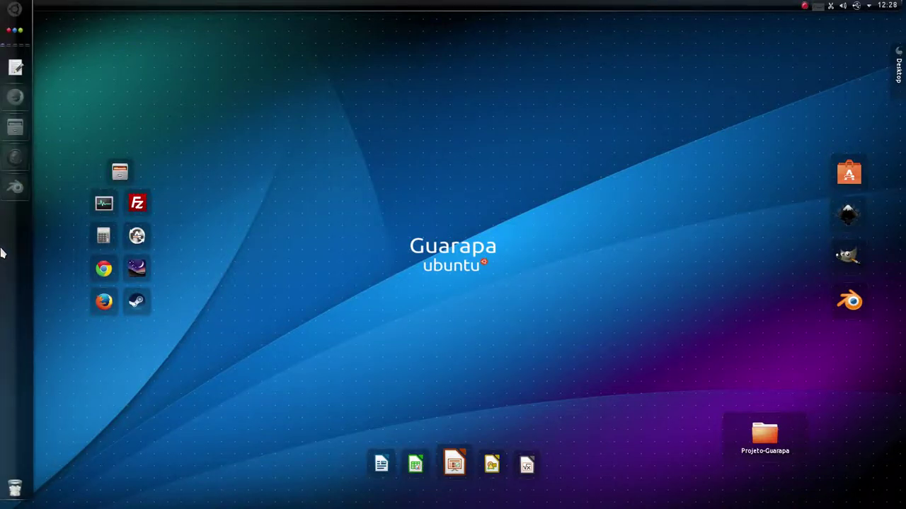
left_click(9, 195)
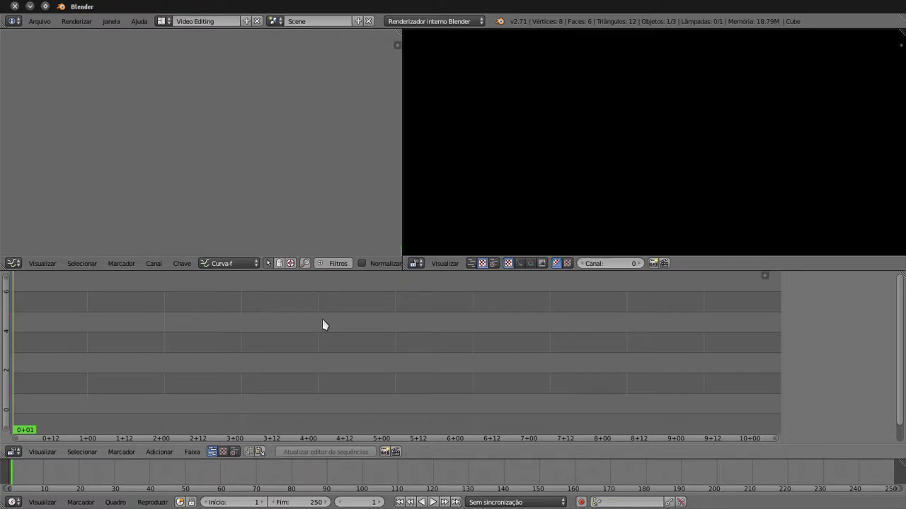
- Drag SuperTux-racer-on-ssr.mkv from Dolphin into Blender's sequencer as movie and sound strips
mouse_move(3, 299)
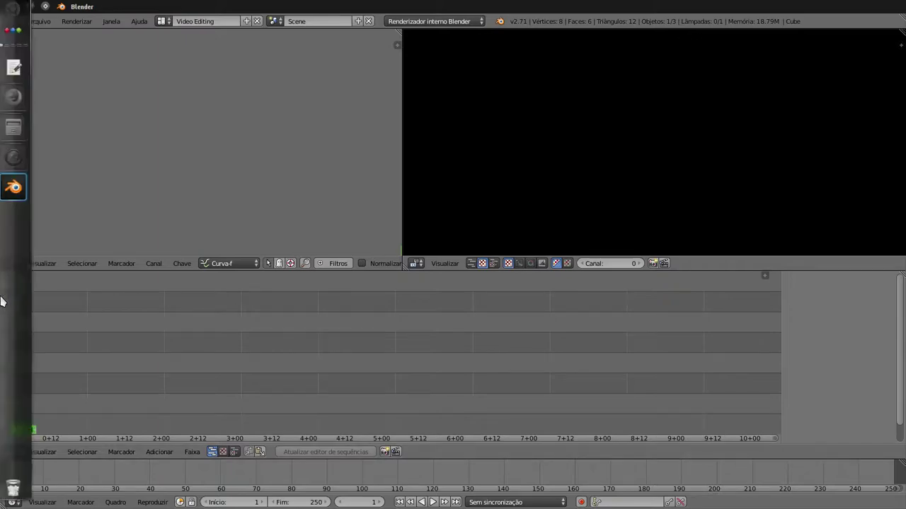
left_click(14, 129)
mouse_move(468, 76)
left_mouse_down()
mouse_move(531, 82)
mouse_move(707, 70)
left_mouse_up()
left_click(580, 142)
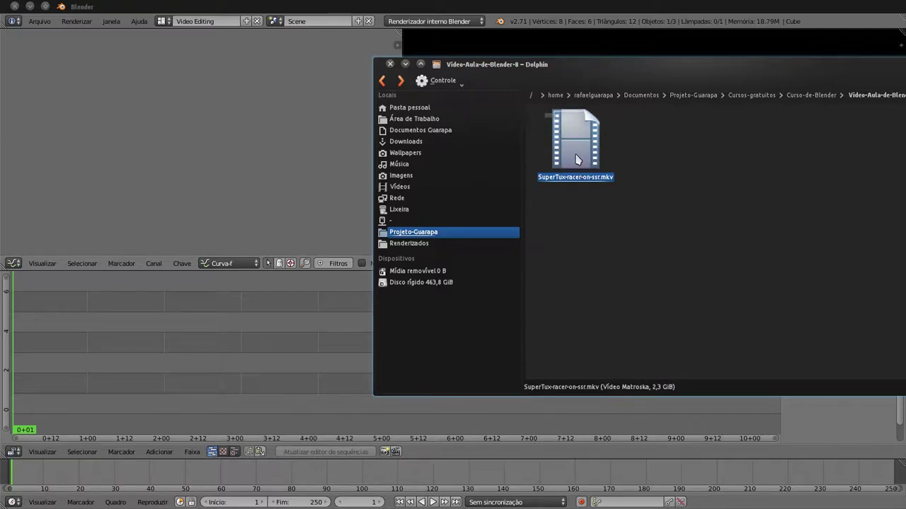
mouse_move(577, 159)
left_mouse_down()
mouse_move(58, 359)
mouse_move(46, 354)
left_mouse_up()
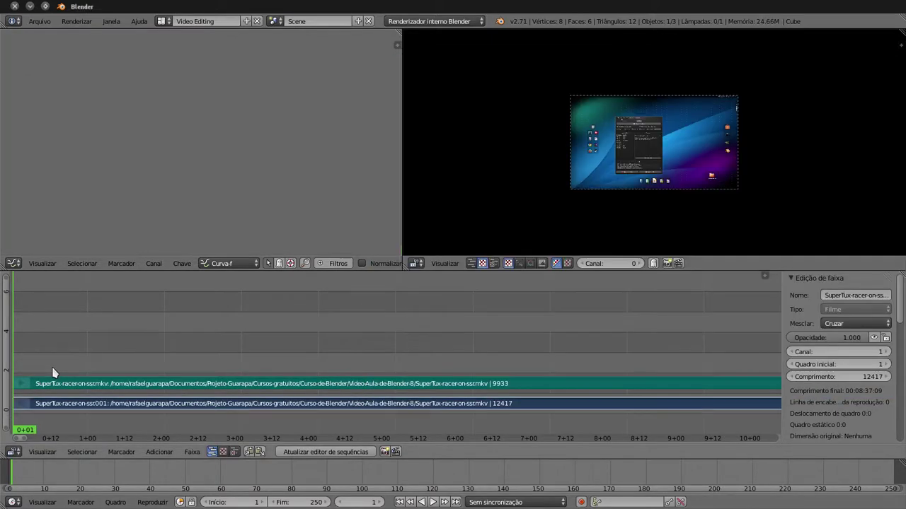
- Set the playhead to frame 14 and zoom and pan the timeline to show both strips fully
left_click(52, 373)
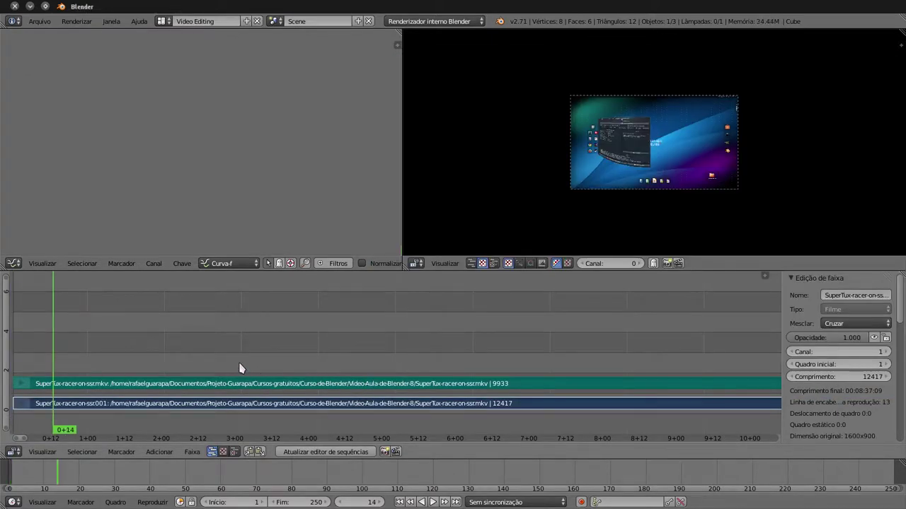
scroll(239, 367, "down", 1)
scroll(424, 357, "down", 1)
scroll(499, 347, "down", 2)
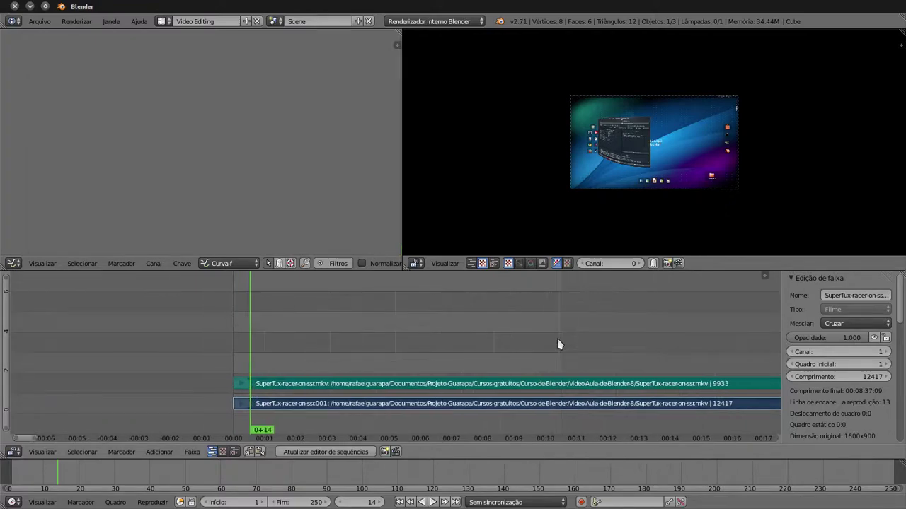
scroll(557, 345, "left", 3)
scroll(558, 344, "left", 2)
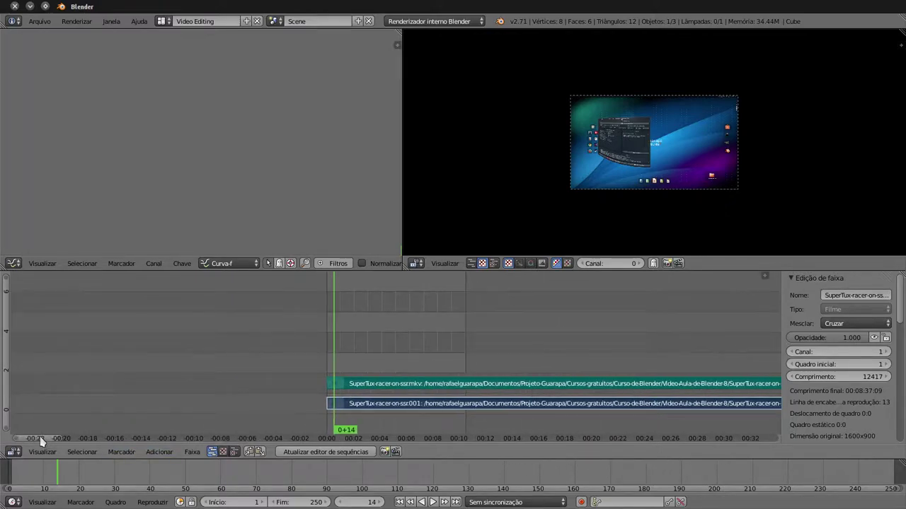
mouse_move(41, 441)
left_mouse_down()
mouse_move(517, 450)
mouse_move(605, 439)
left_mouse_up()
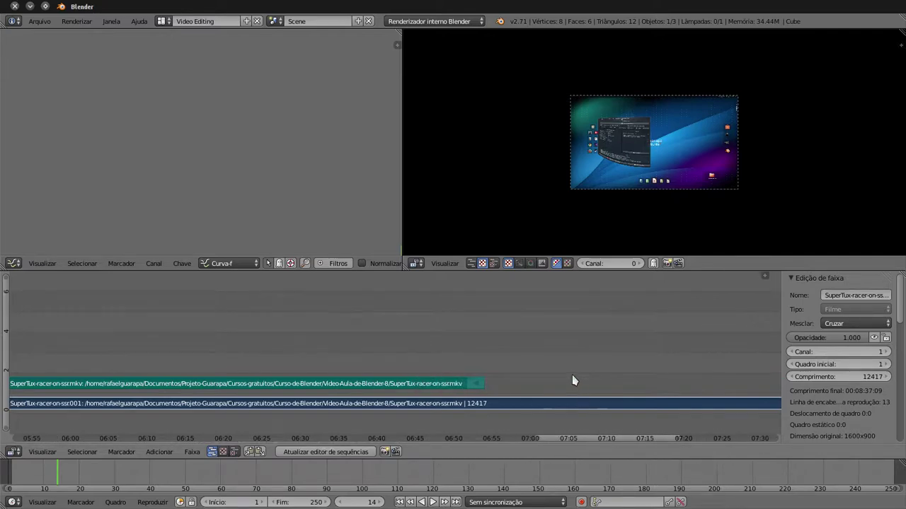
scroll(437, 373, "down", 2)
scroll(455, 380, "down", 3)
scroll(429, 403, "down", 2)
scroll(405, 406, "down", 2)
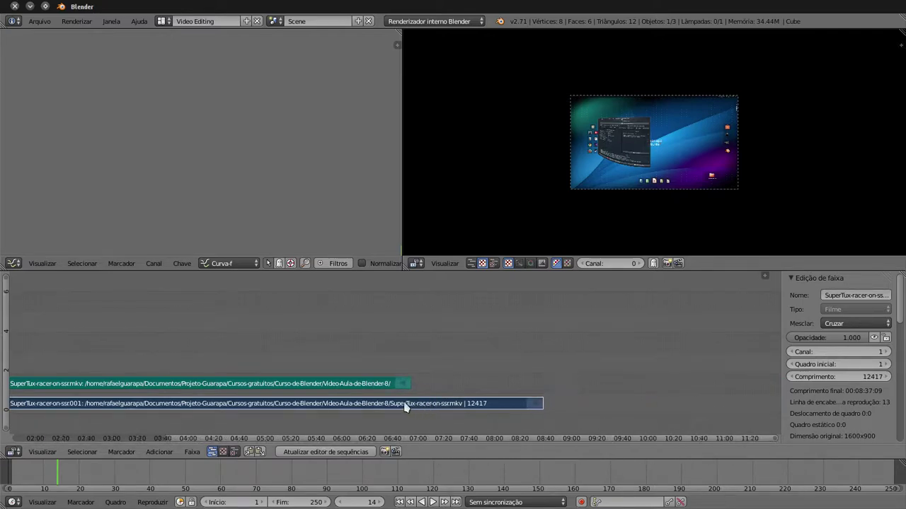
- Select the sound strip, then the movie strip, to inspect their properties
right_click(393, 408, "ctrl+alt")
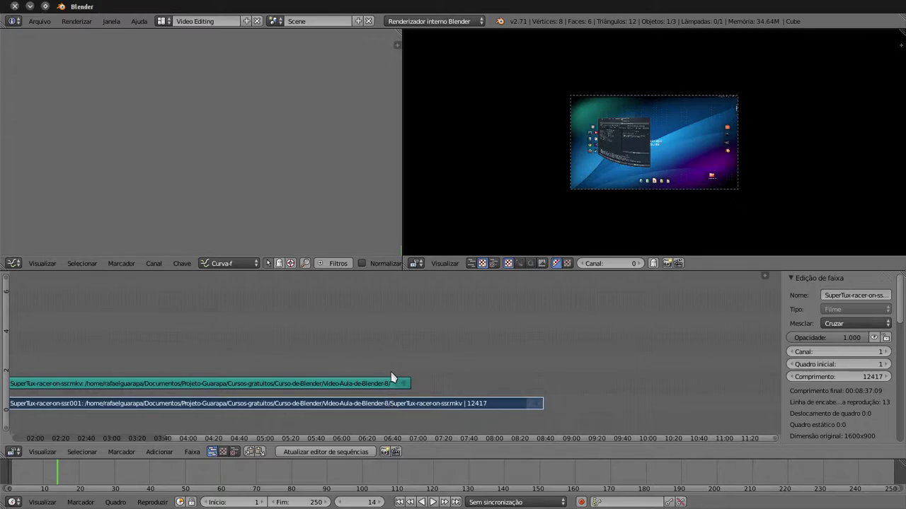
right_click(387, 383)
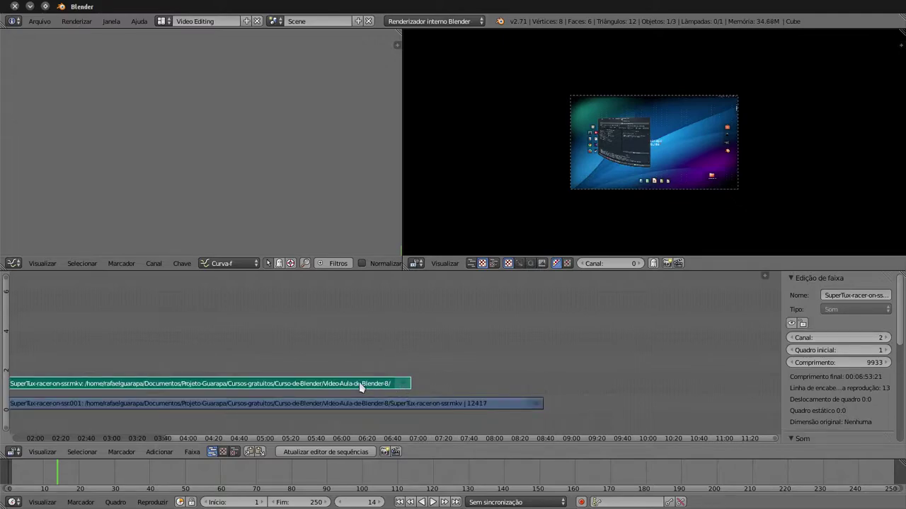
right_click(489, 401)
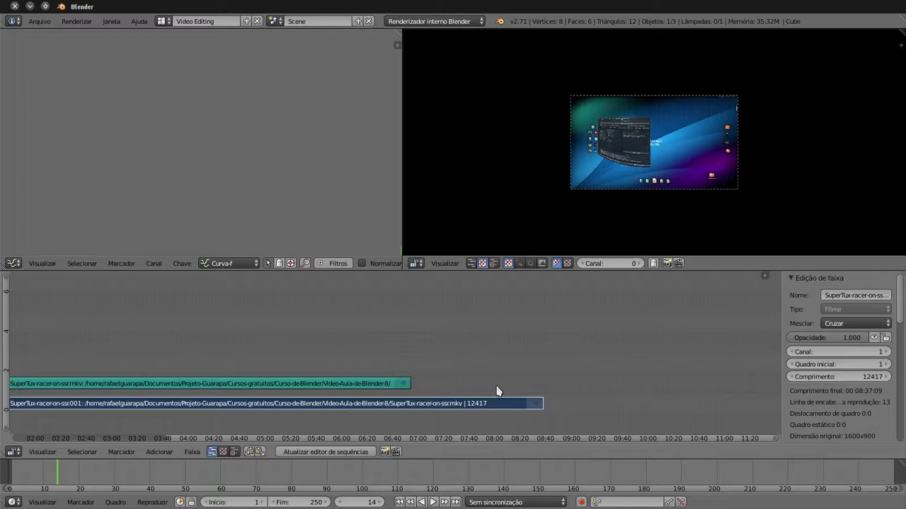
- Jump to frame 8203 (05:41+19) and zoom in on the race preview image
left_click(318, 363)
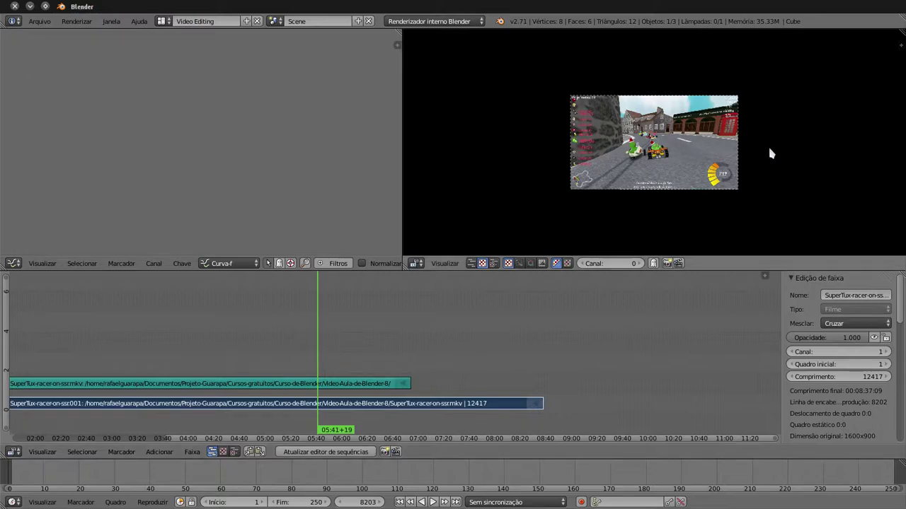
scroll(768, 145, "up", 2)
scroll(769, 151, "up", 1)
scroll(768, 148, "up", 1)
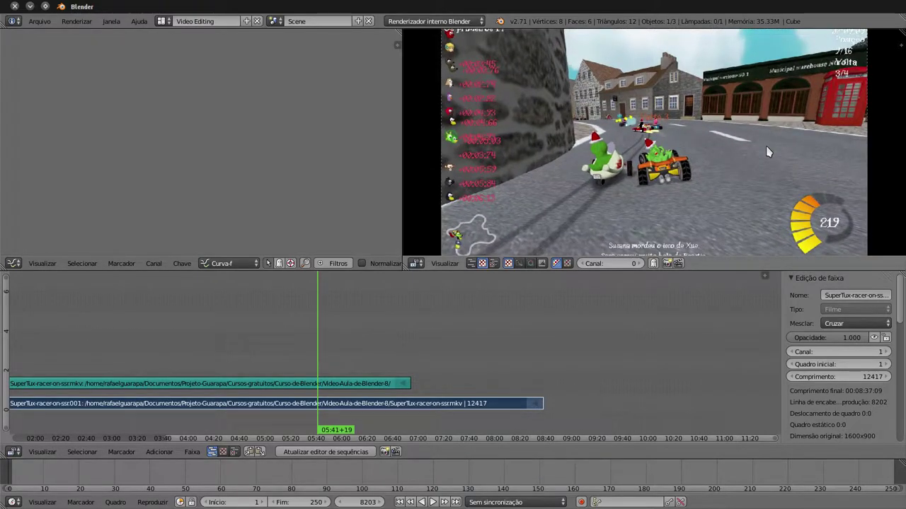
scroll(519, 107, "down", 1)
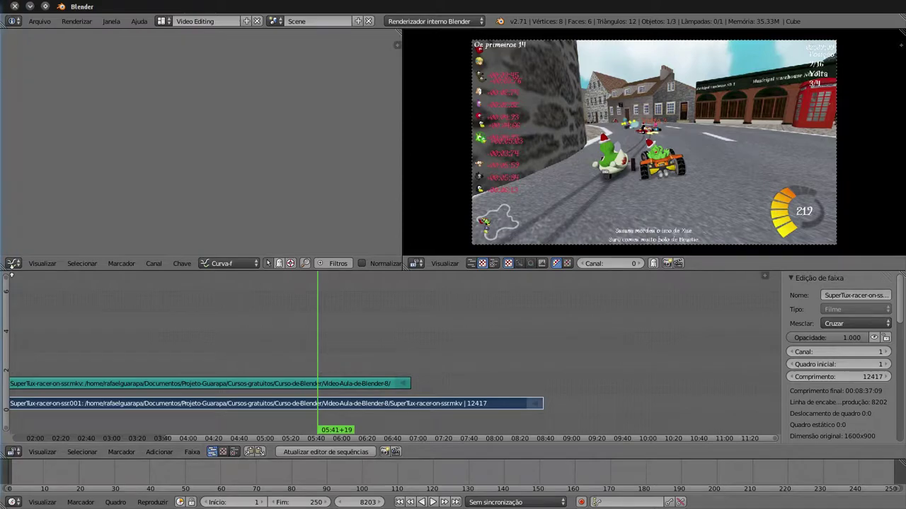
- Swap the Graph Editor for Properties and set render resolution to 1600 × 900 px
left_click(16, 267)
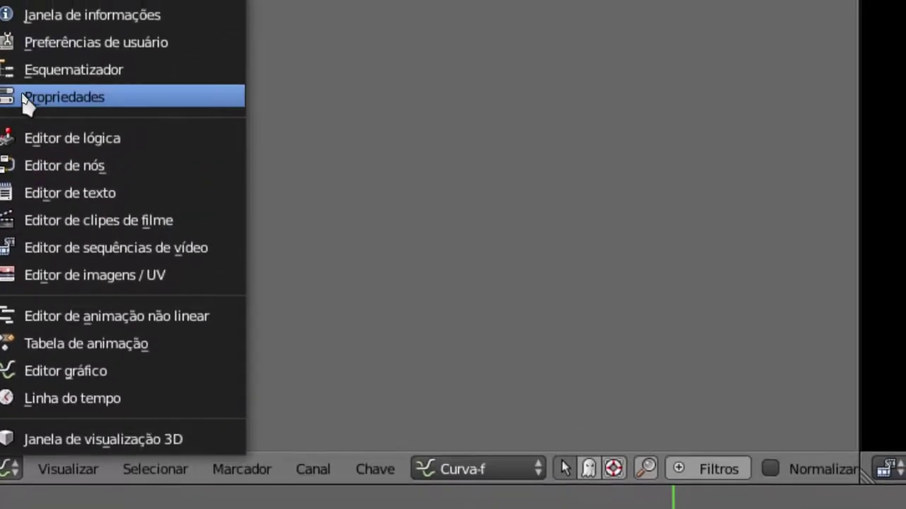
left_click(25, 97)
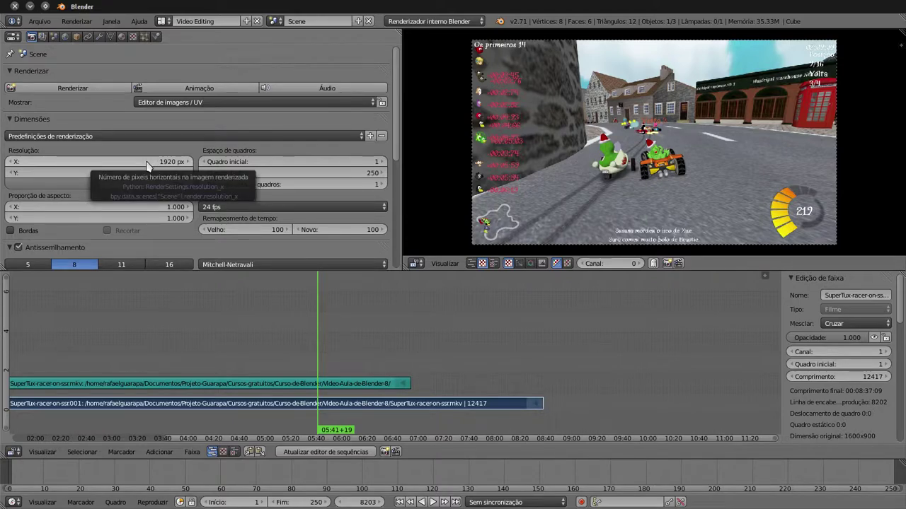
left_click(145, 162)
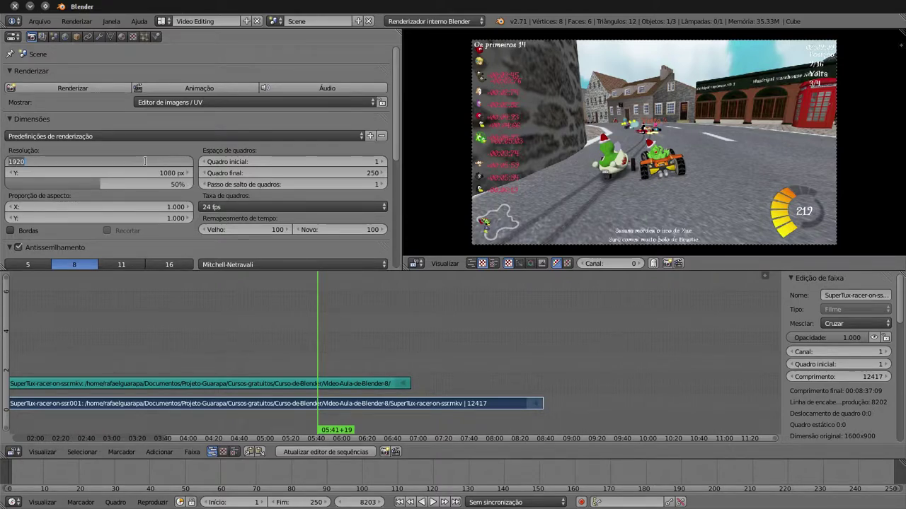
type("1600")
left_click(172, 173)
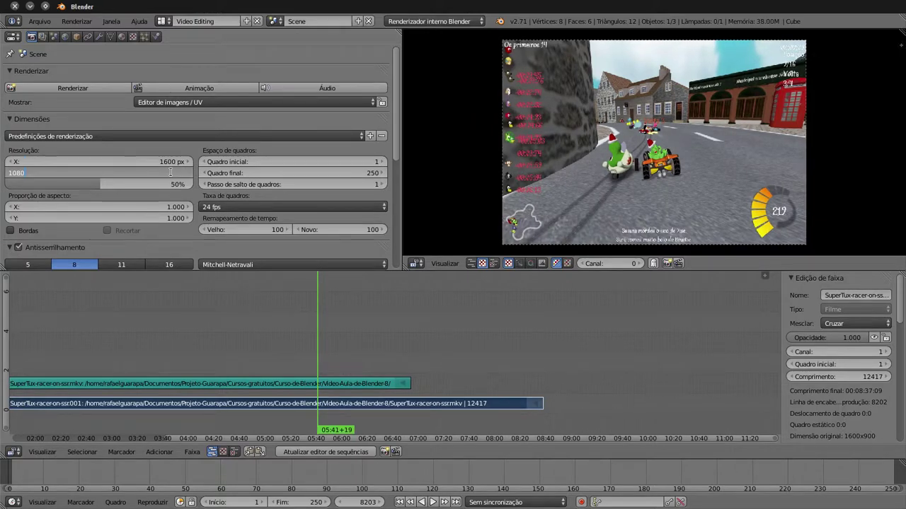
type("900")
key("Return")
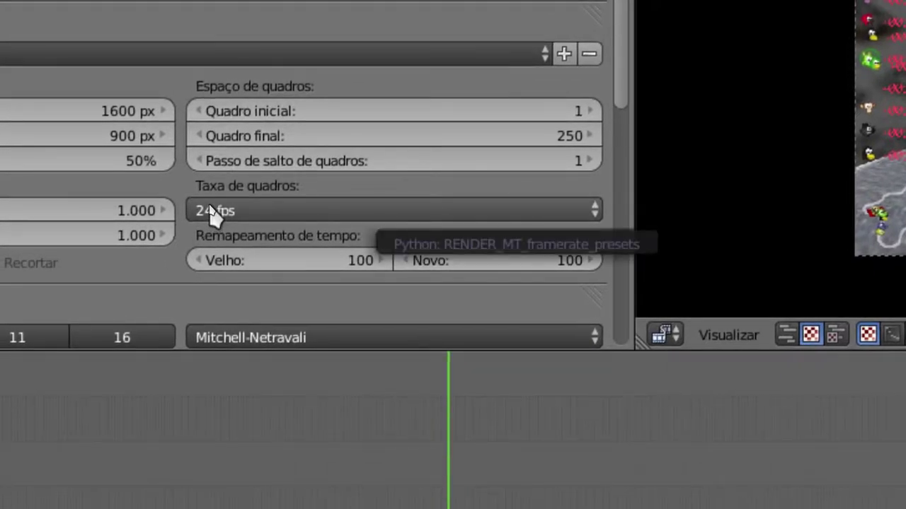
- Change the Frame Rate preset to Custom, still at 24 fps
left_click(212, 215)
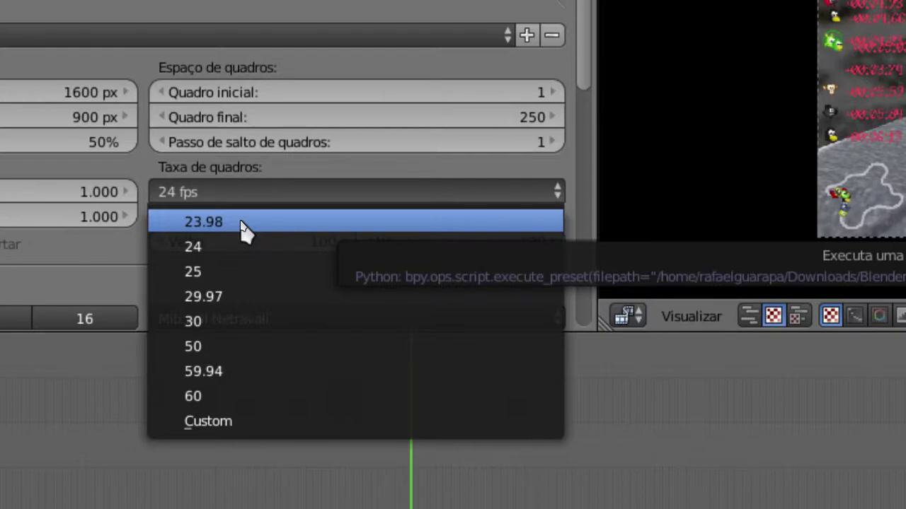
left_click(241, 223)
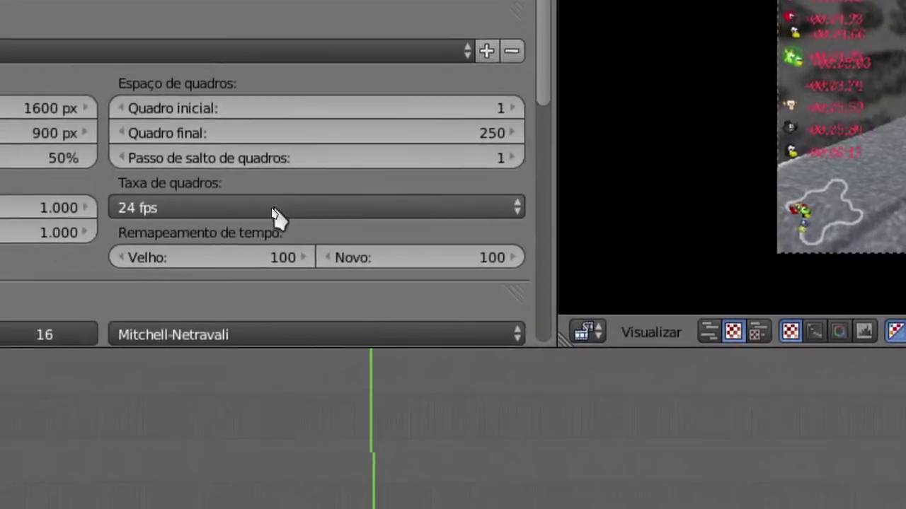
left_click(276, 212)
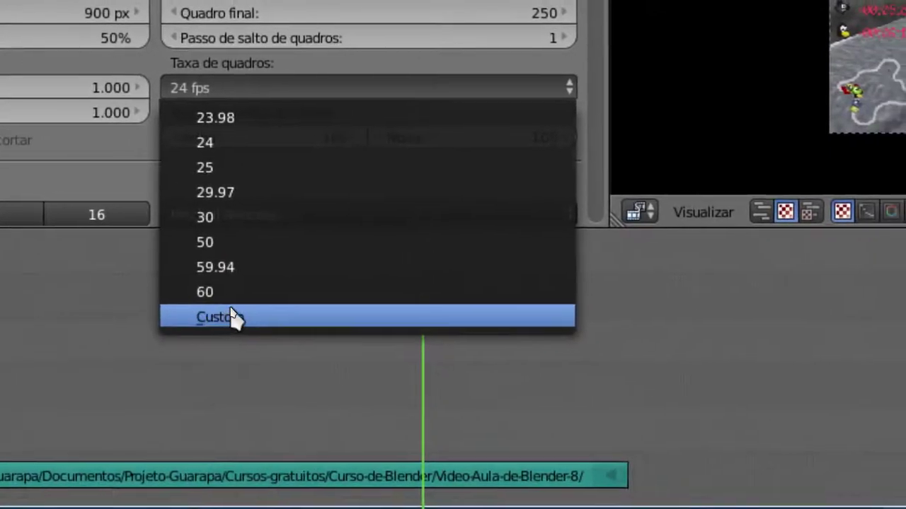
left_click(236, 318)
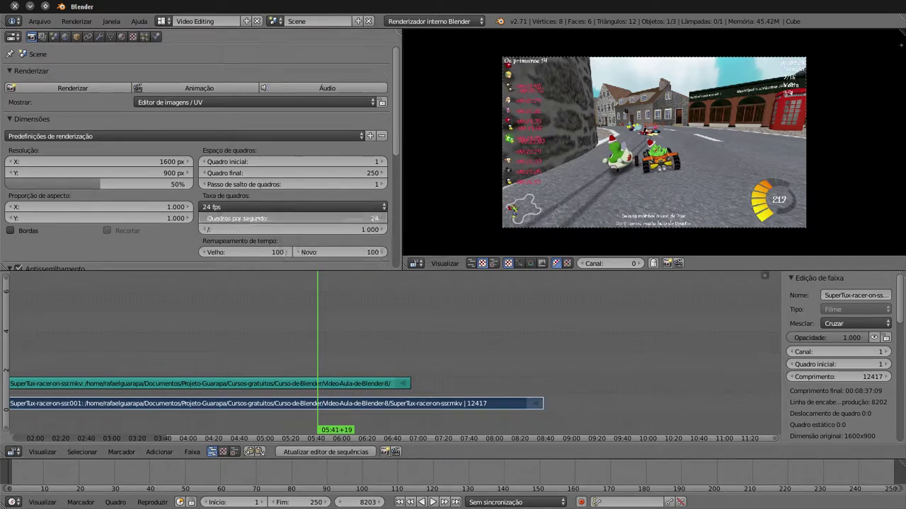
- Adjust the frames-per-second field, stepping it up to 28
left_click_drag(209, 221, 204, 222)
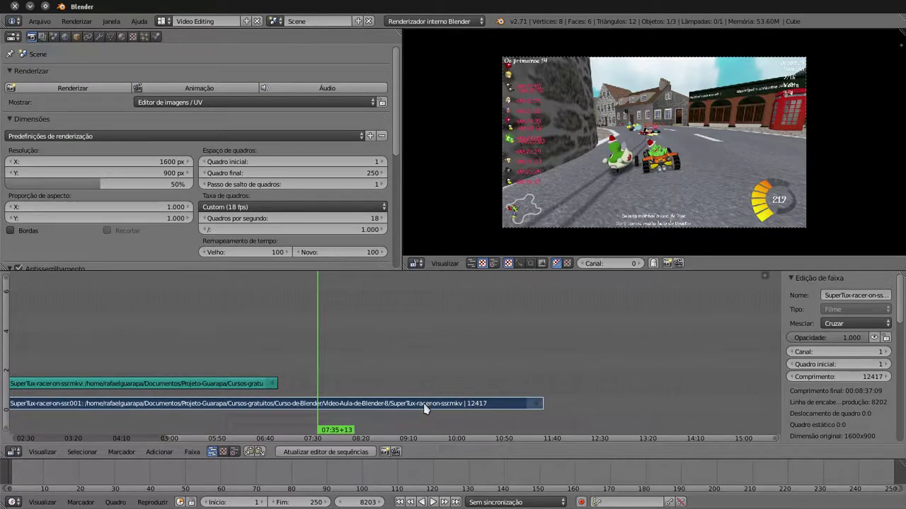
left_click(382, 218)
left_click(381, 219)
left_click(381, 219)
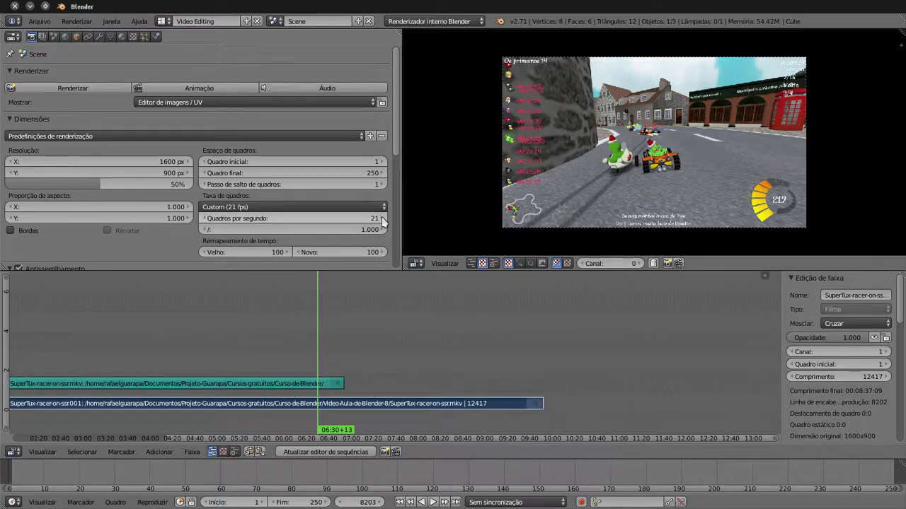
left_click(382, 218)
left_click(382, 219)
left_click(382, 218)
left_click(382, 218)
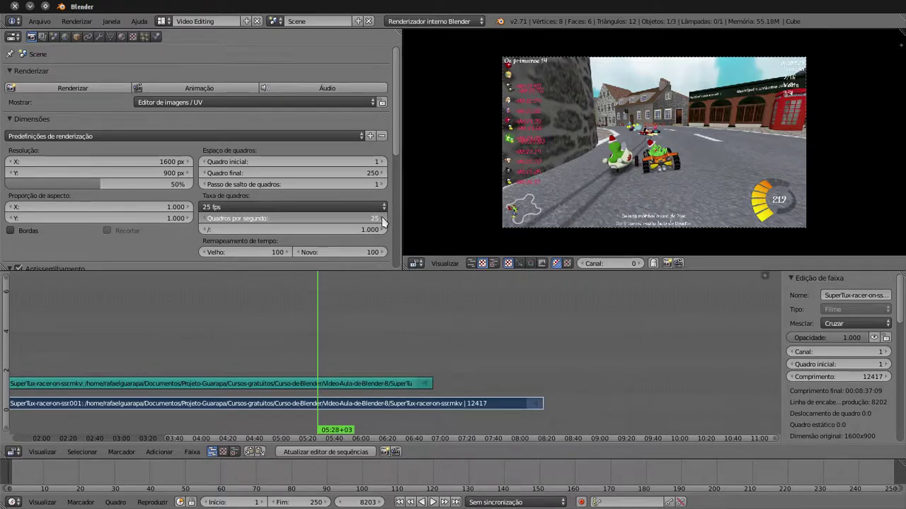
left_click(381, 218)
left_click(382, 219)
left_click(382, 218)
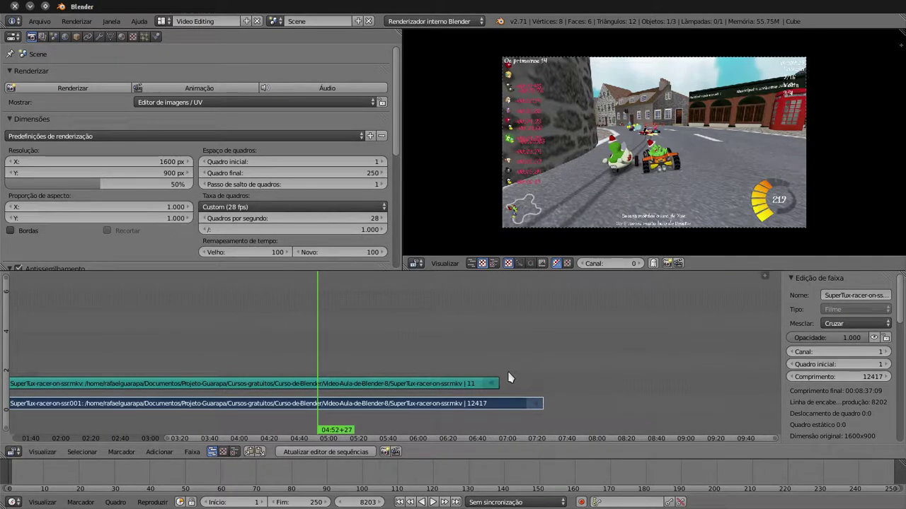
- Compare the sound and movie strip lengths, then raise the frame rate to 30 fps
right_click(488, 384)
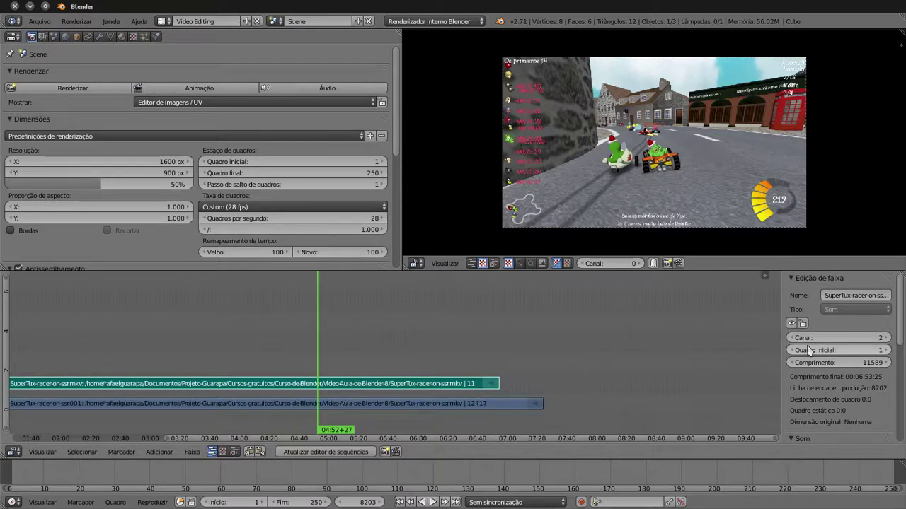
right_click(518, 406)
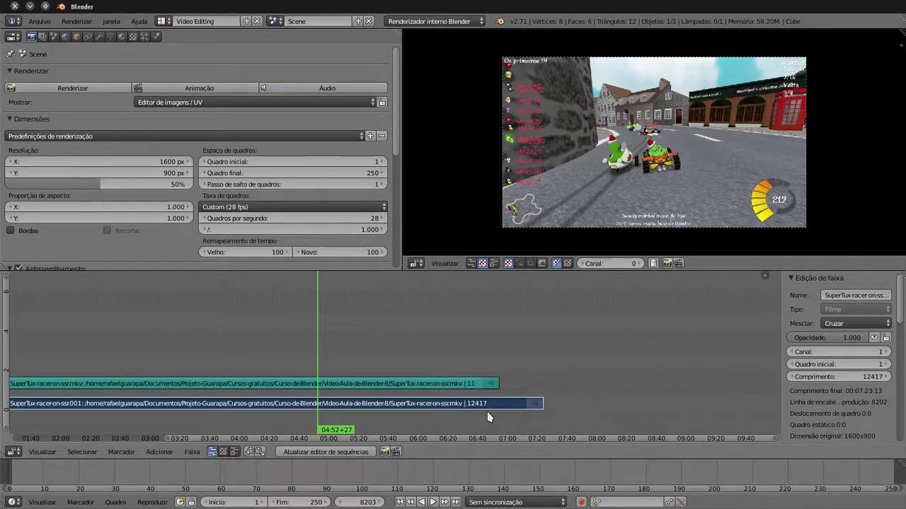
left_click(381, 222)
left_click(382, 222)
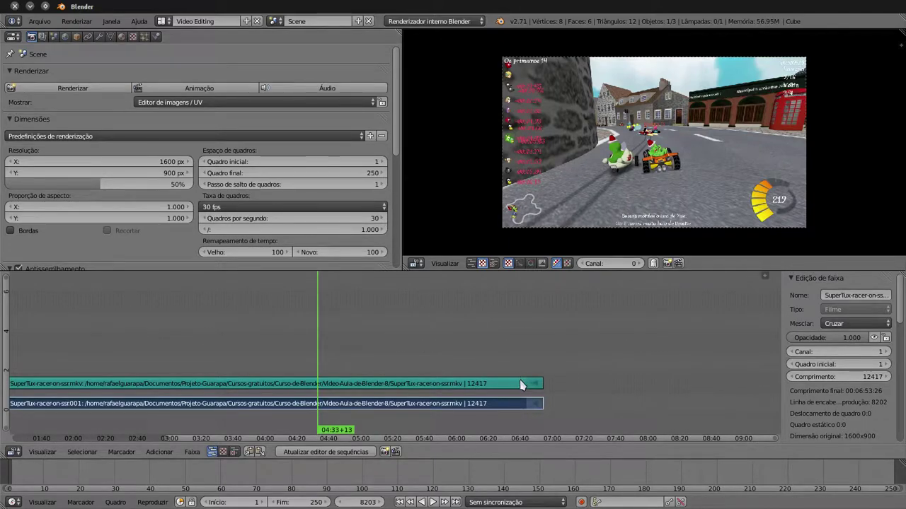
- Select the sound strip and move the playhead to frame 12078 showing the race results
right_click(520, 385)
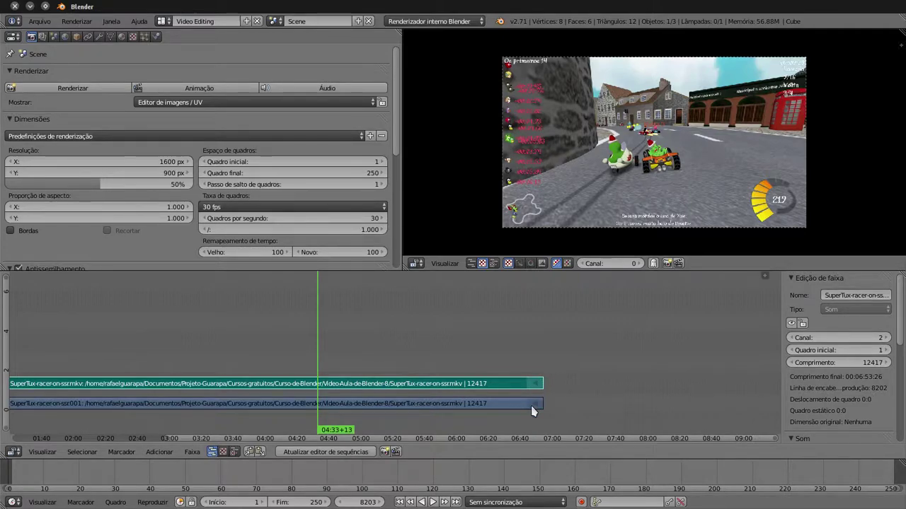
left_click(515, 375)
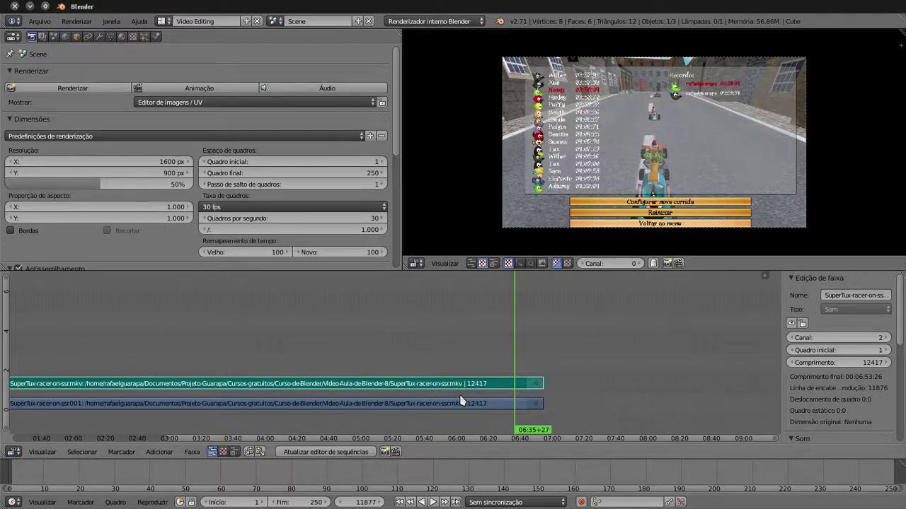
key("Up")
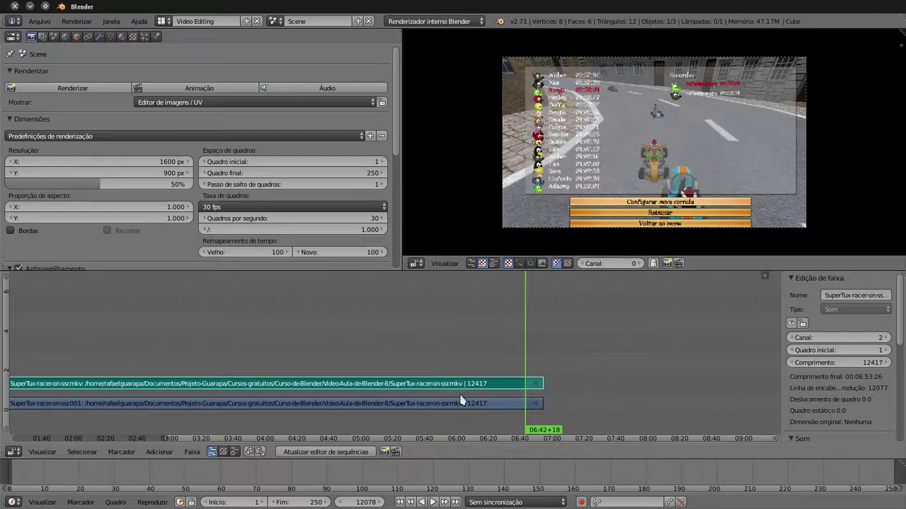
- Select SuperTux-racer-on-ssr.mkv in Dolphin to see its size, then bring up the VideoLAN page in Firefox
mouse_move(8, 187)
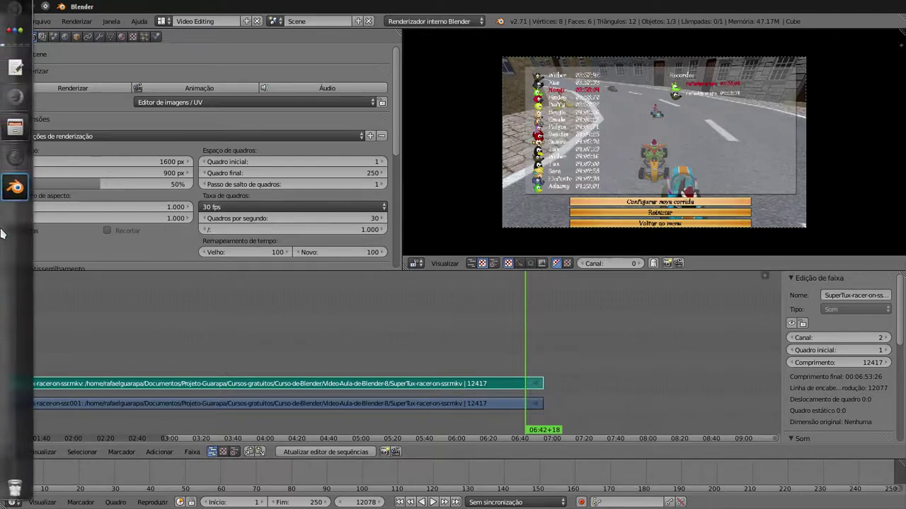
left_click(15, 127)
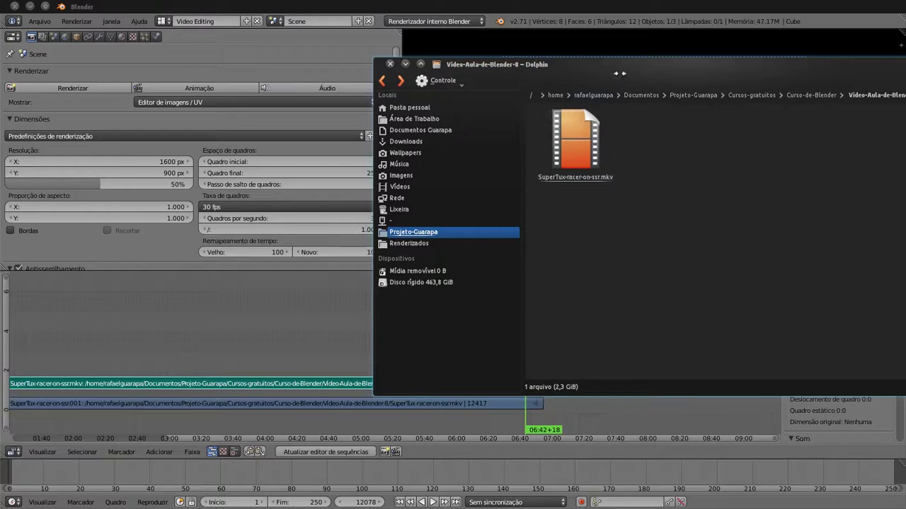
left_click_drag(622, 216, 443, 269)
left_click(408, 231)
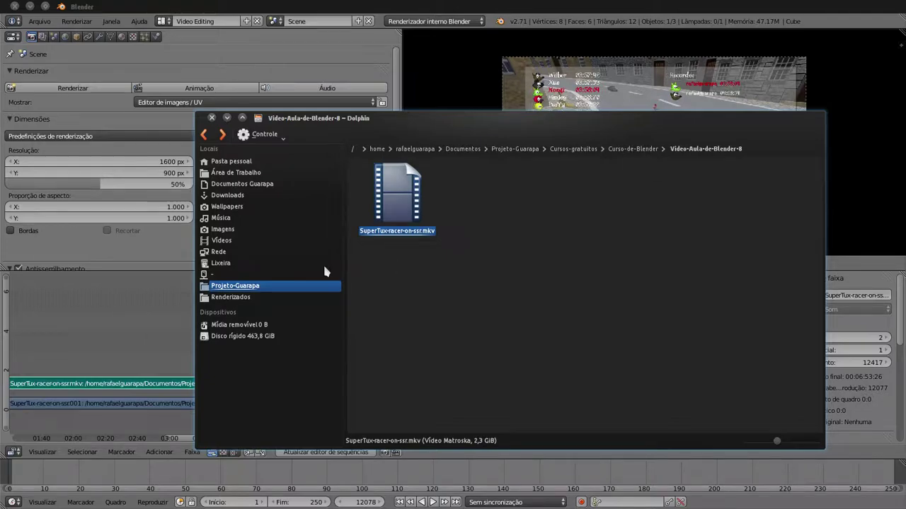
left_click(15, 96)
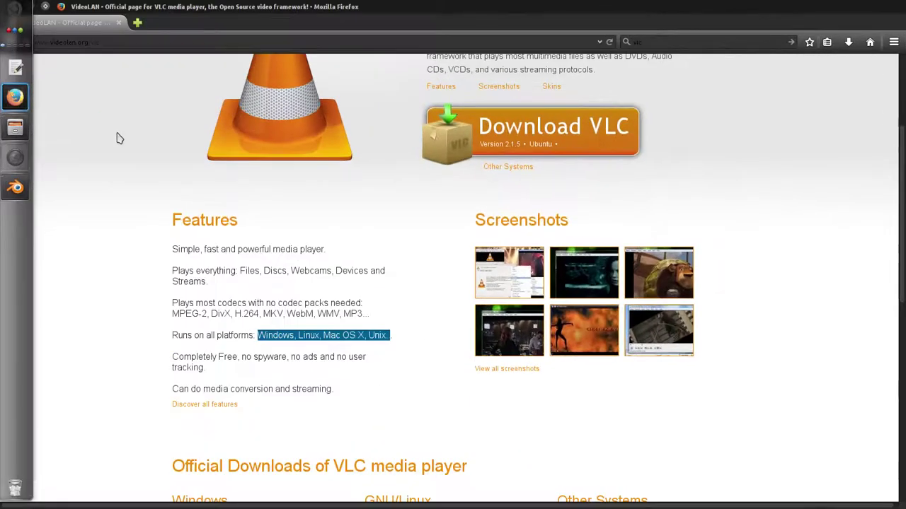
- Scroll through the VideoLAN VLC media player page and its features list
scroll(303, 178, "up", 5)
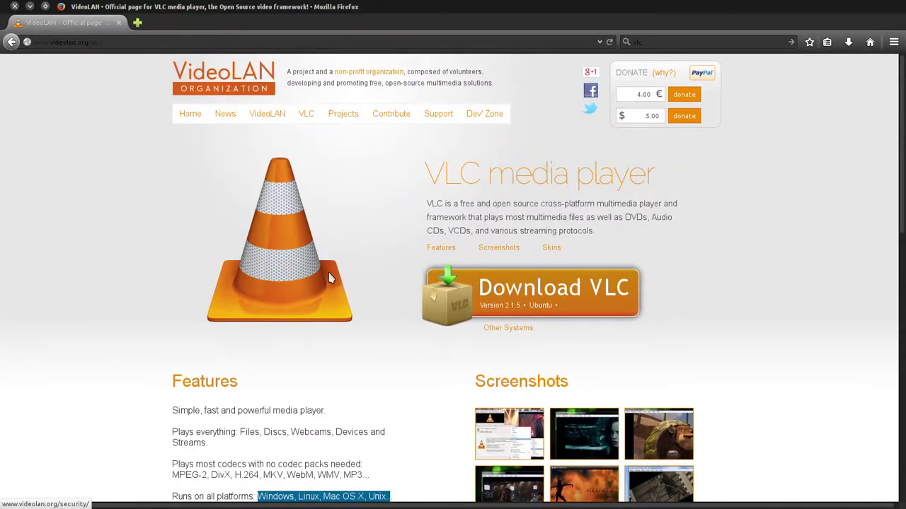
scroll(366, 338, "down", 2)
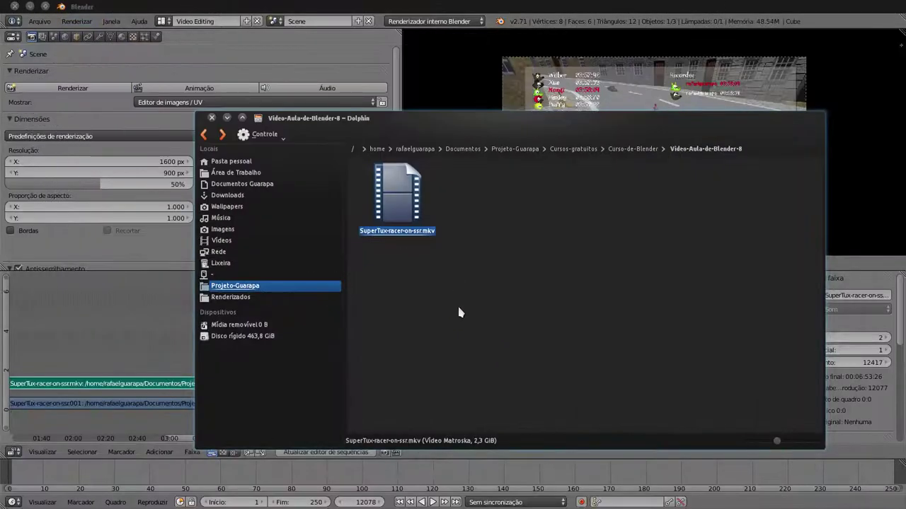
- Open SuperTux-racer-on-ssr.mkv in VLC and pause it at the start
left_click(458, 313)
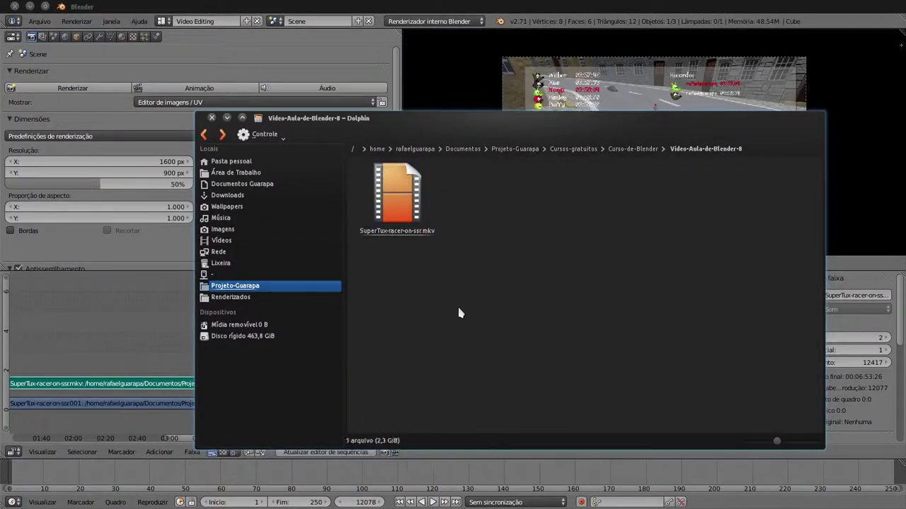
left_click(407, 221)
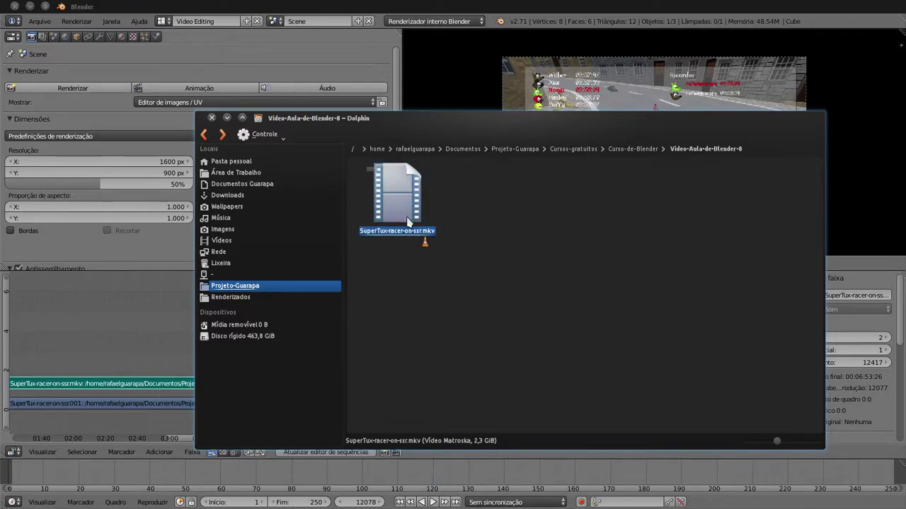
key("space")
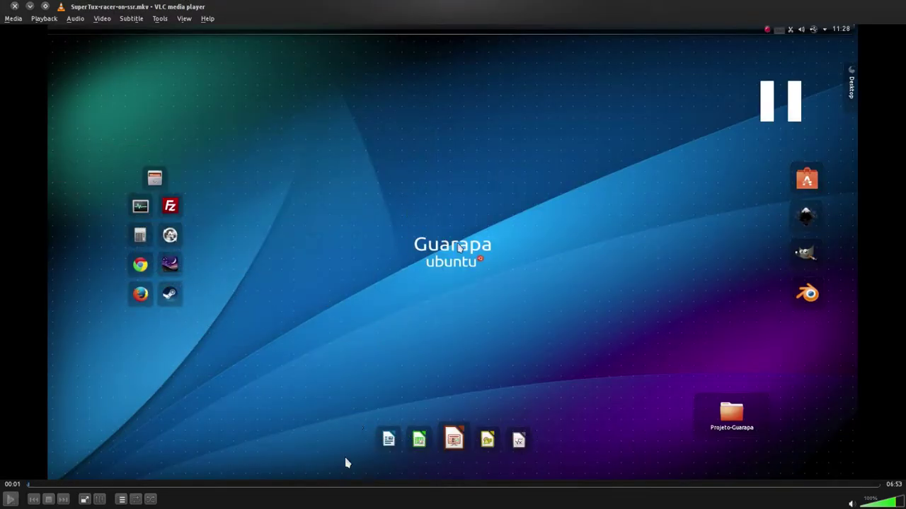
- Jump ahead to 02:01, play on, and pause the recording at 02:45
left_click(353, 485)
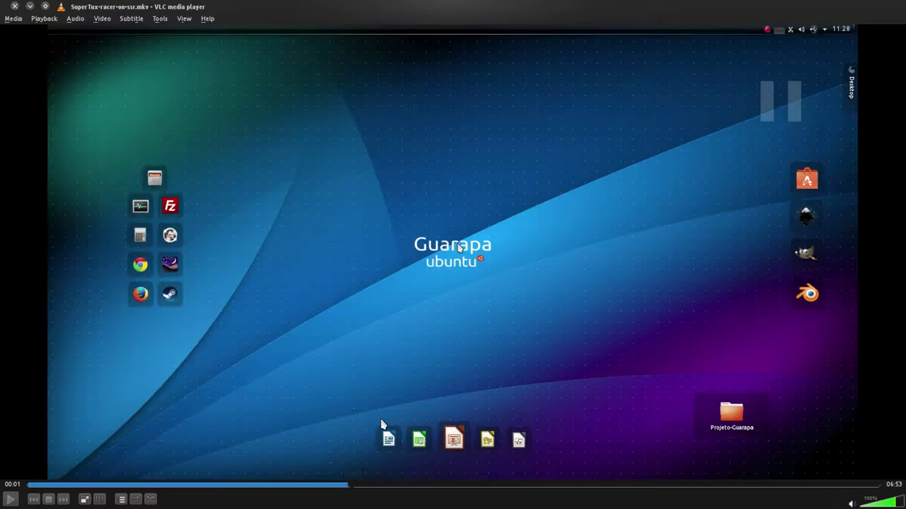
key("space")
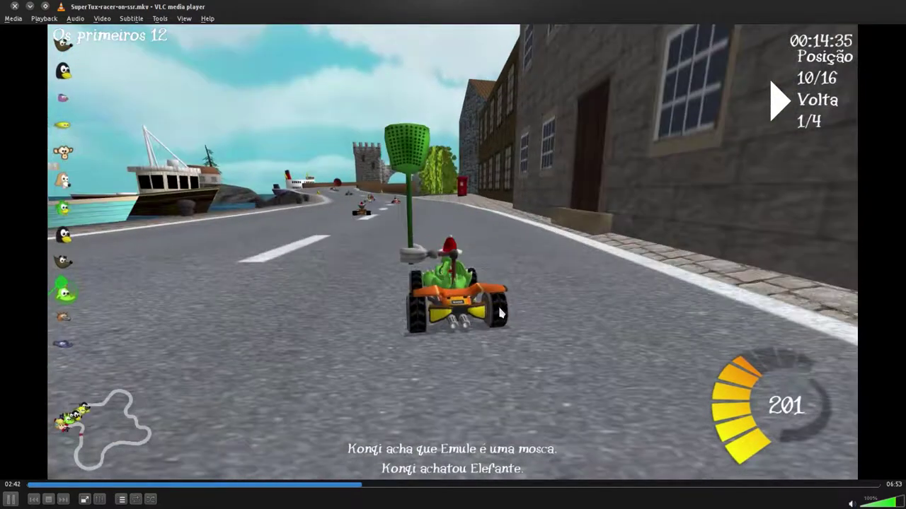
key("space")
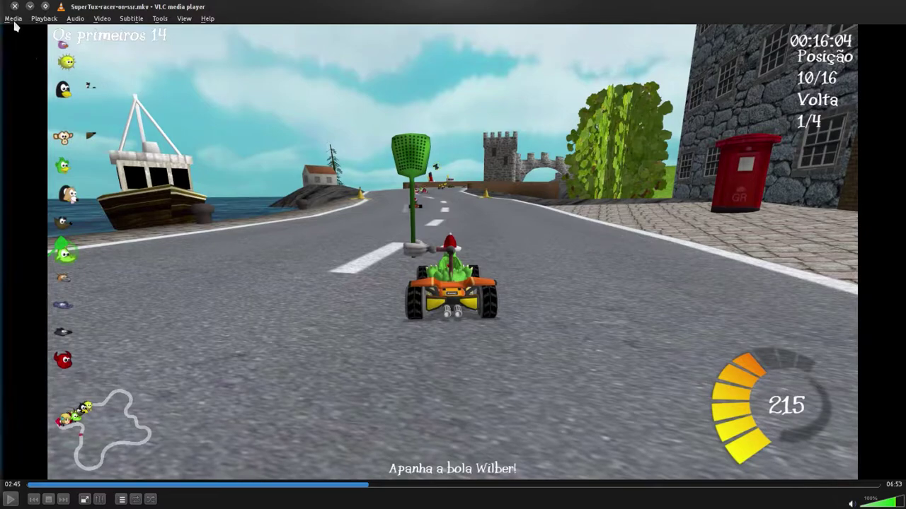
- Show the file's codec and stream details in VLC's Media Information window
left_click(138, 19)
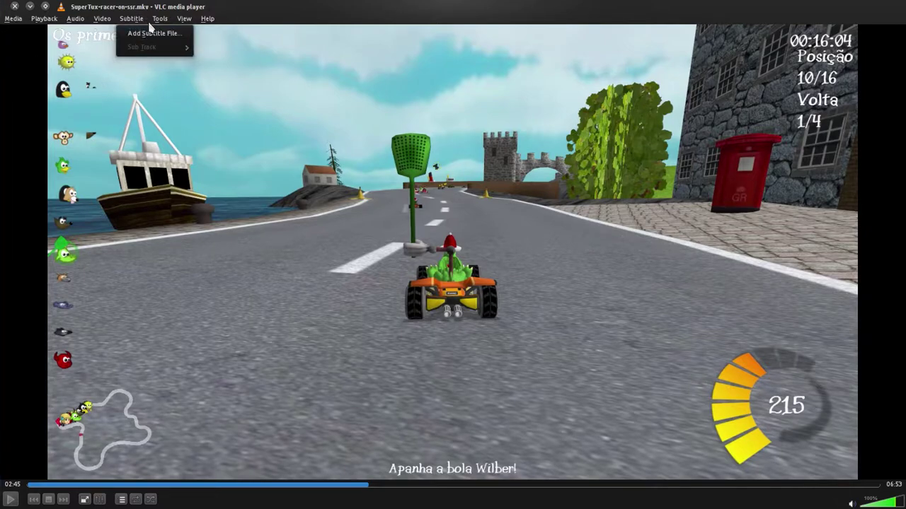
mouse_move(158, 21)
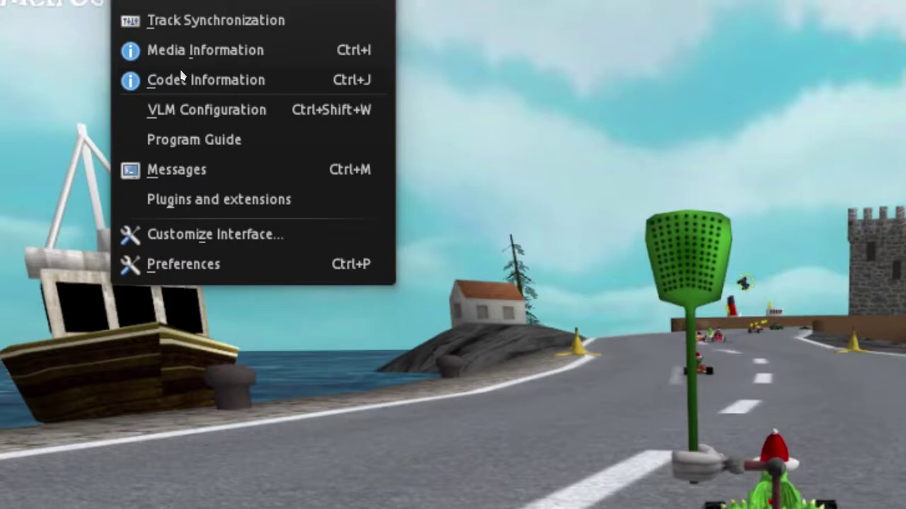
left_click(182, 76)
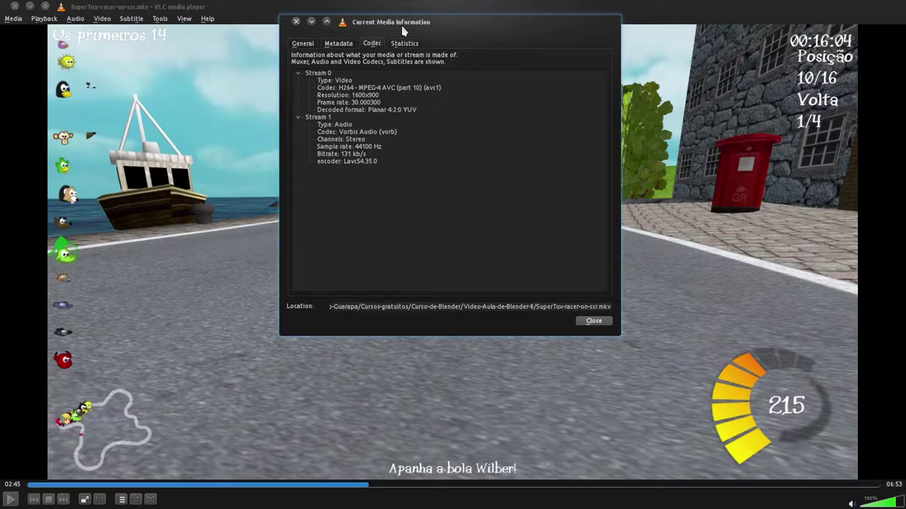
left_click_drag(403, 30, 415, 128)
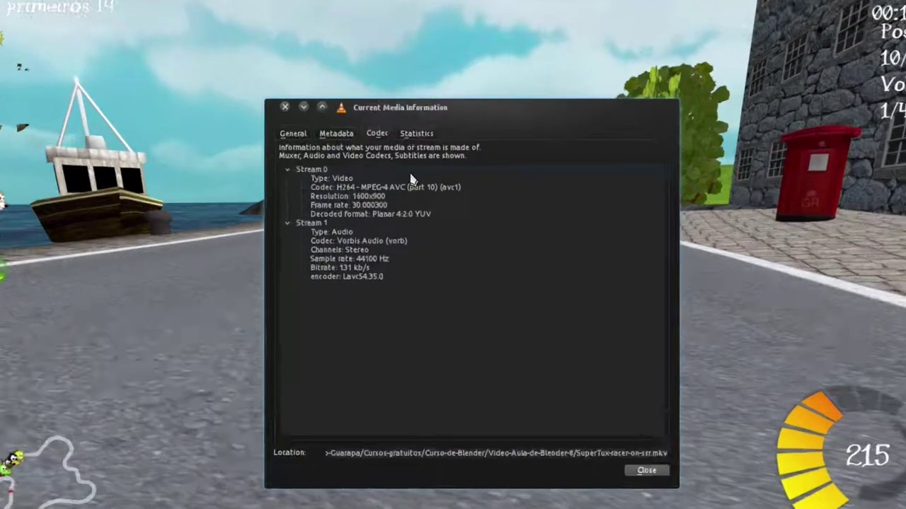
- Confirm the H264 codec, 1600x900 resolution and 30 fps, then return to Blender
left_click(353, 197)
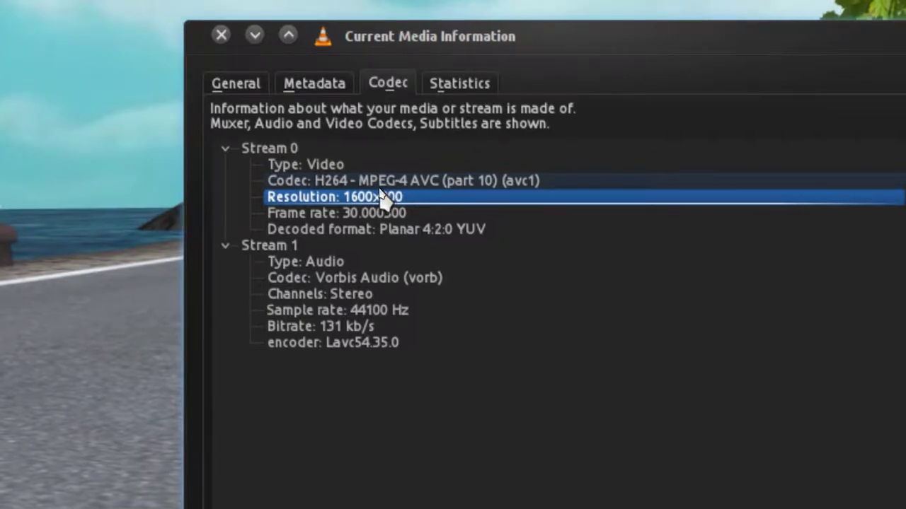
left_click(294, 215)
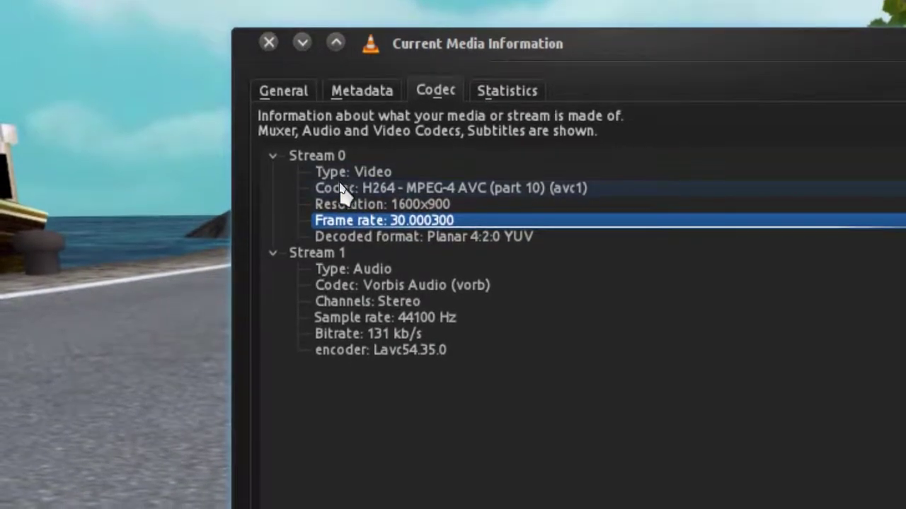
left_click(345, 190)
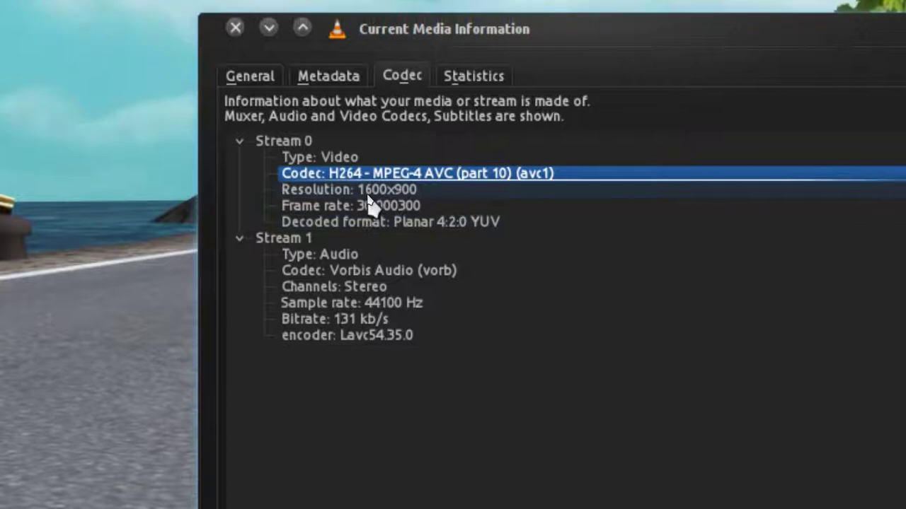
left_click(366, 195)
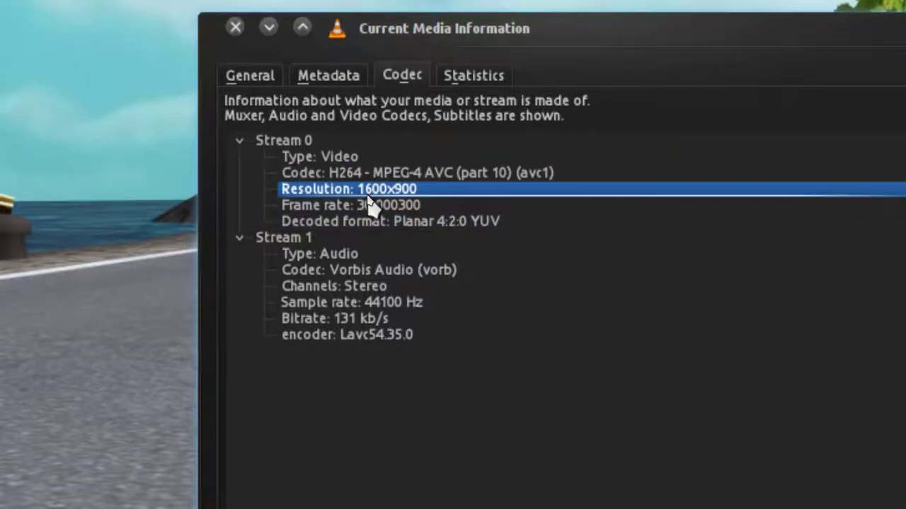
left_click(373, 203)
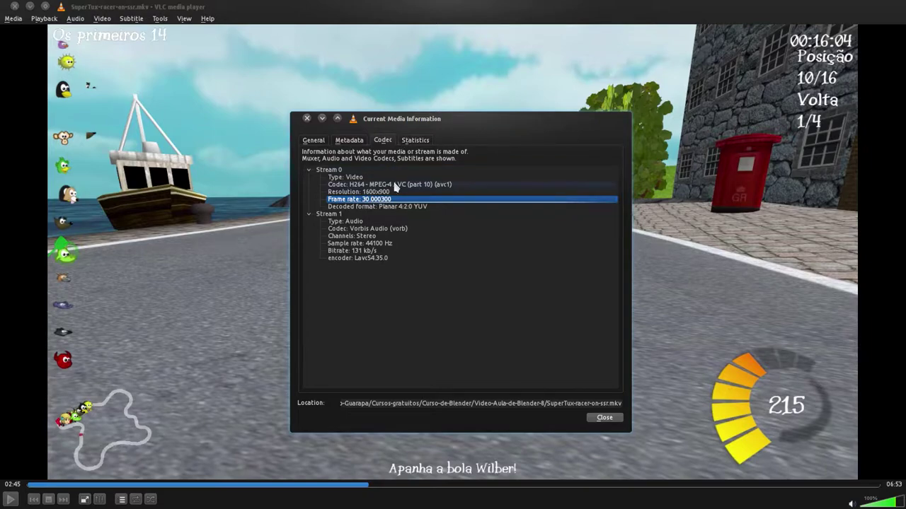
left_click(372, 194)
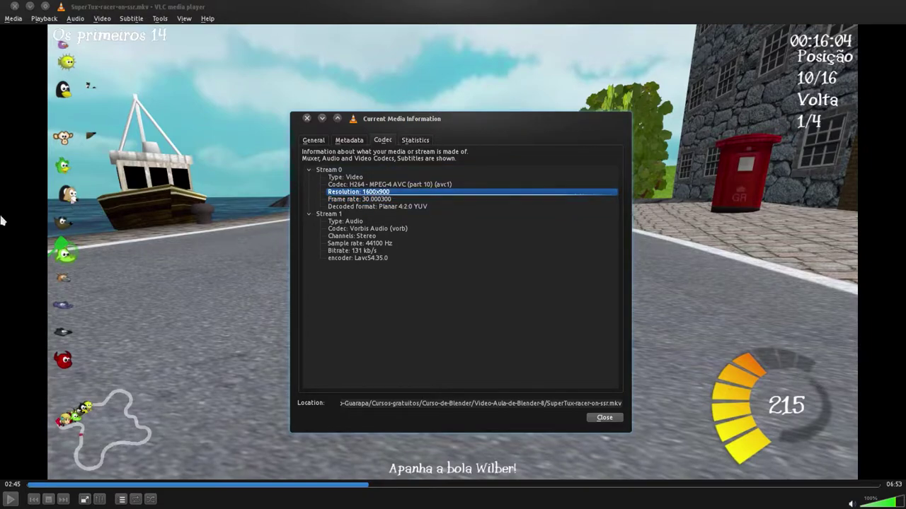
left_click(16, 187)
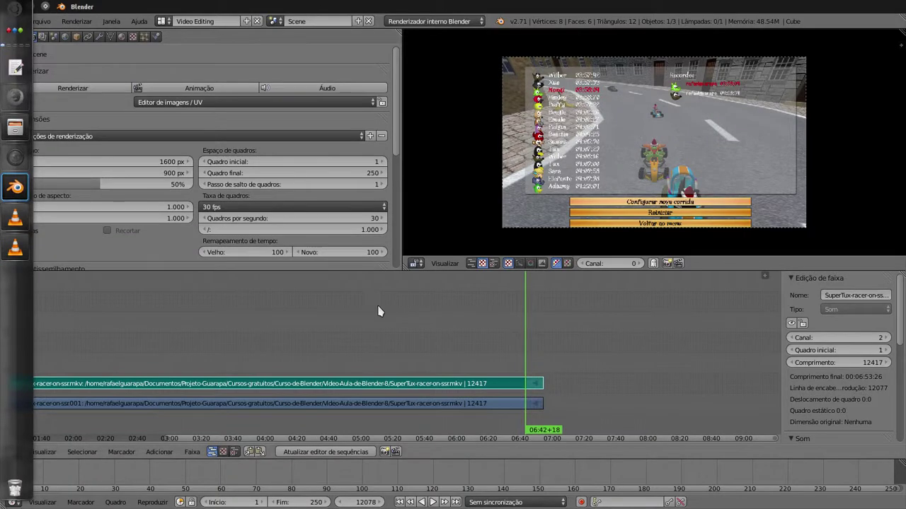
left_click(321, 217)
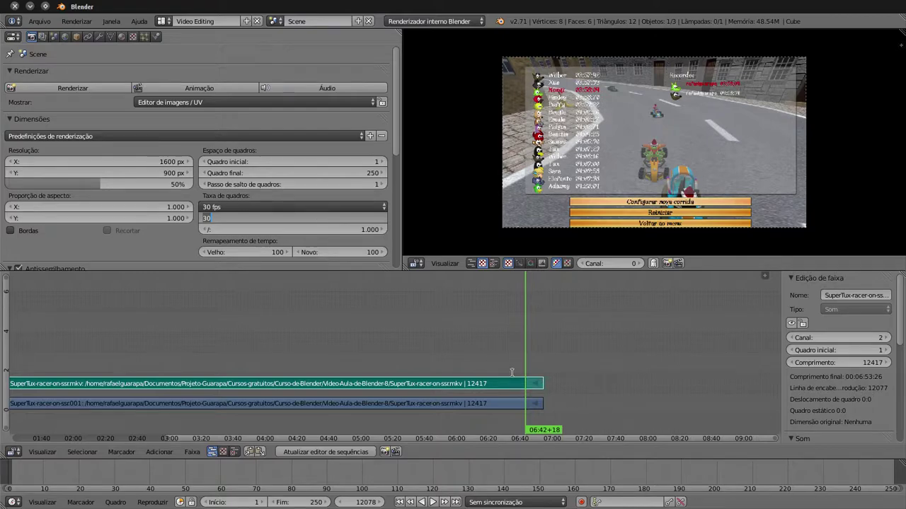
key("Return")
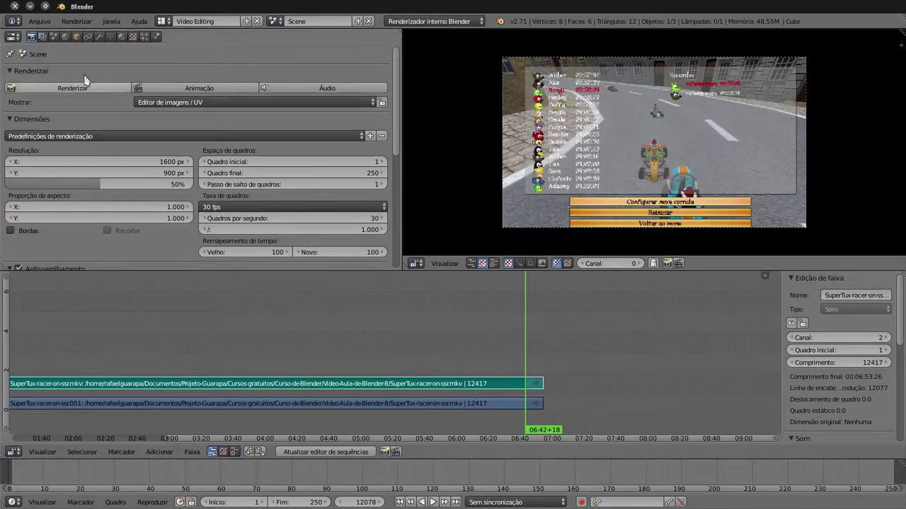
left_click(39, 21)
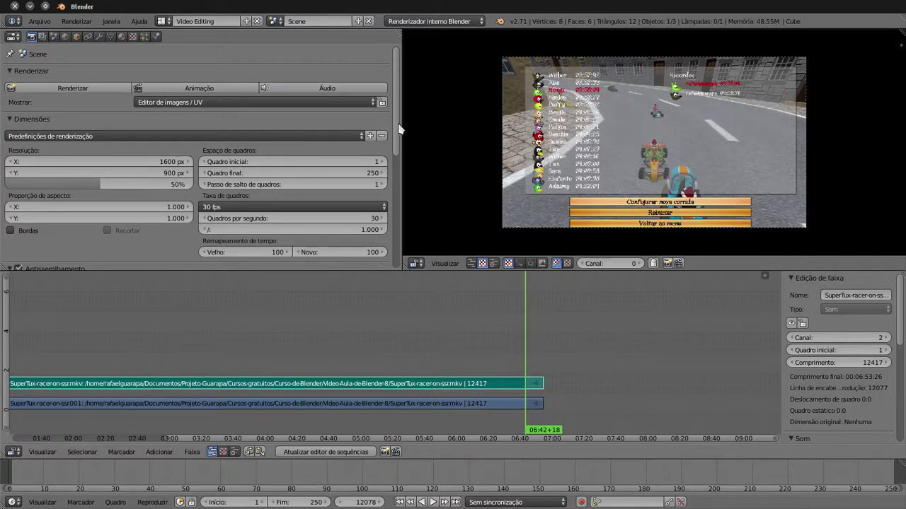
- Move the playhead to frame 8870 (04:55+20) to preview the kart mid-race
left_click(353, 361)
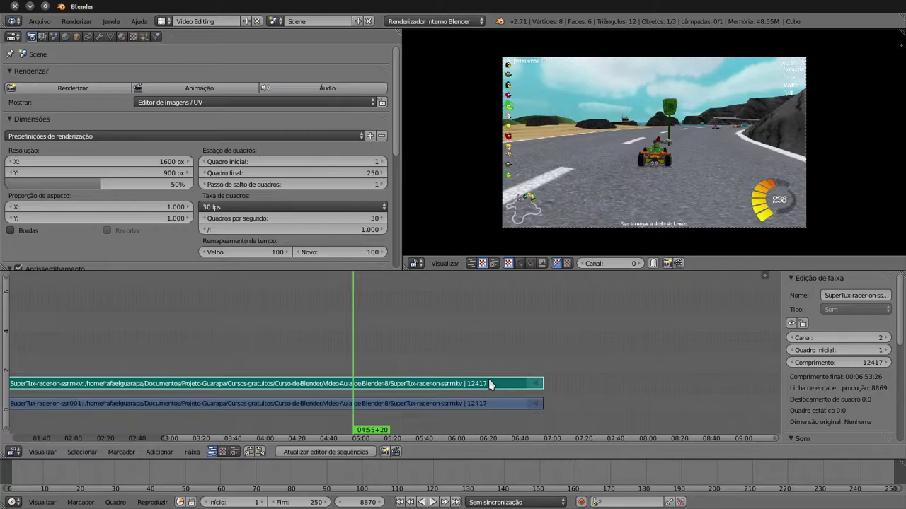
- Drop the frame rate toward 27 fps, restore 30 fps, then jump to 06:52+04
left_click(203, 219)
left_click(204, 219)
left_click(204, 219)
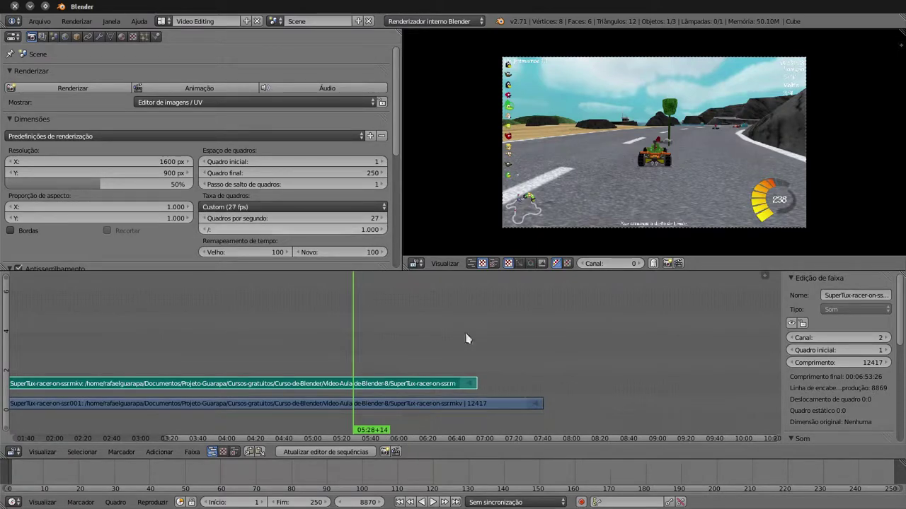
left_click(383, 220)
left_click(383, 219)
left_click(383, 219)
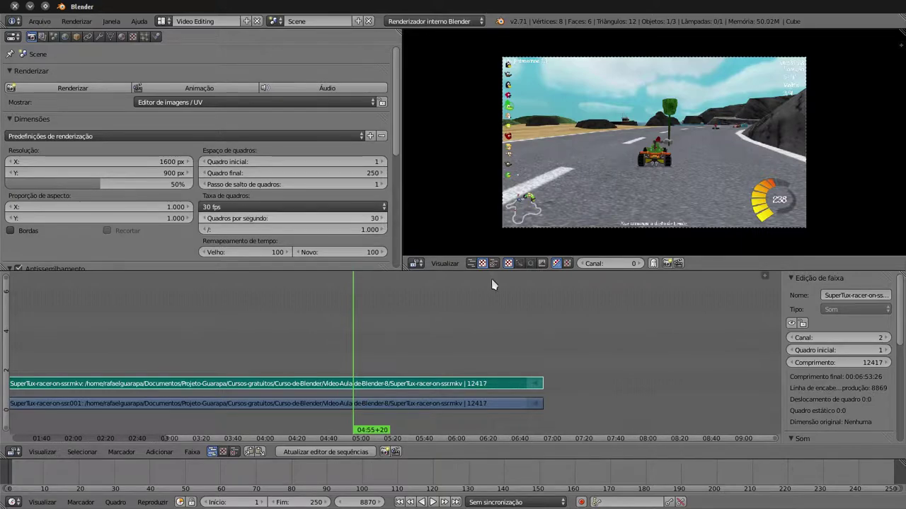
left_click(542, 364)
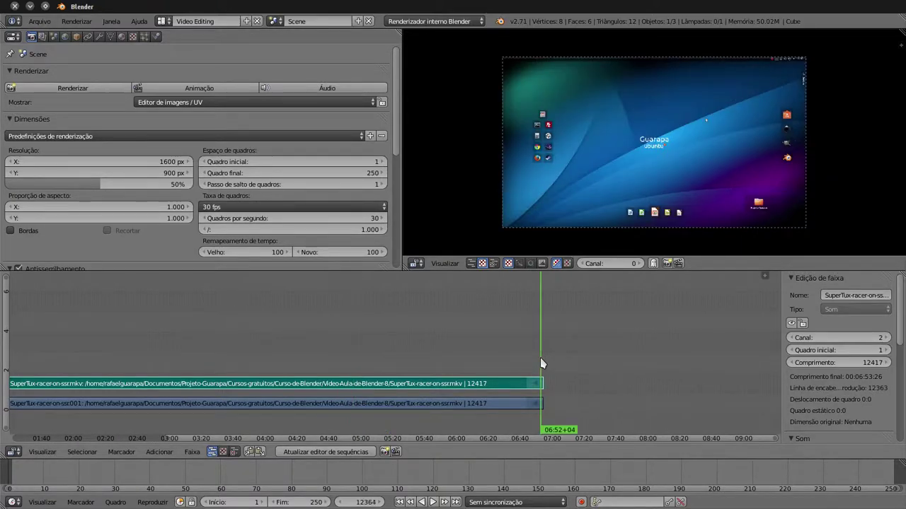
- Scrub the playhead to 06:45, then to frame 8764 (04:52+04) to check sync
left_click(531, 345)
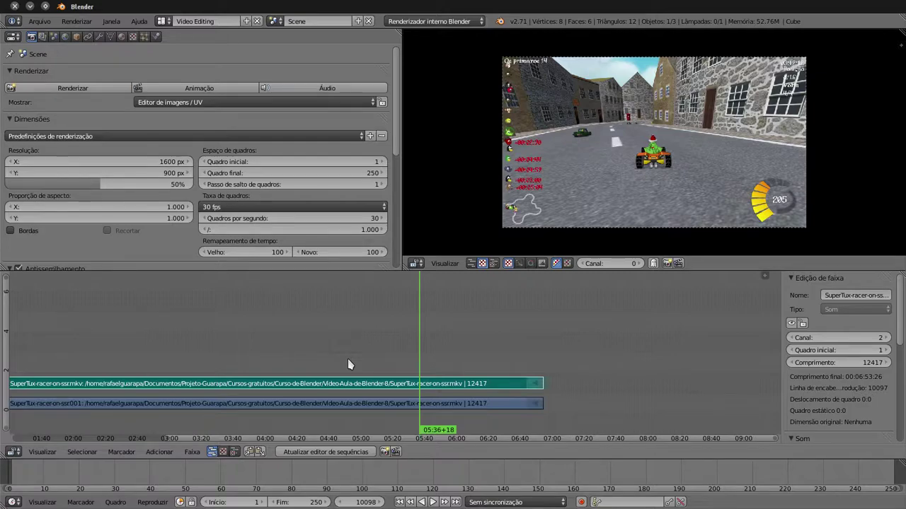
left_click(348, 364)
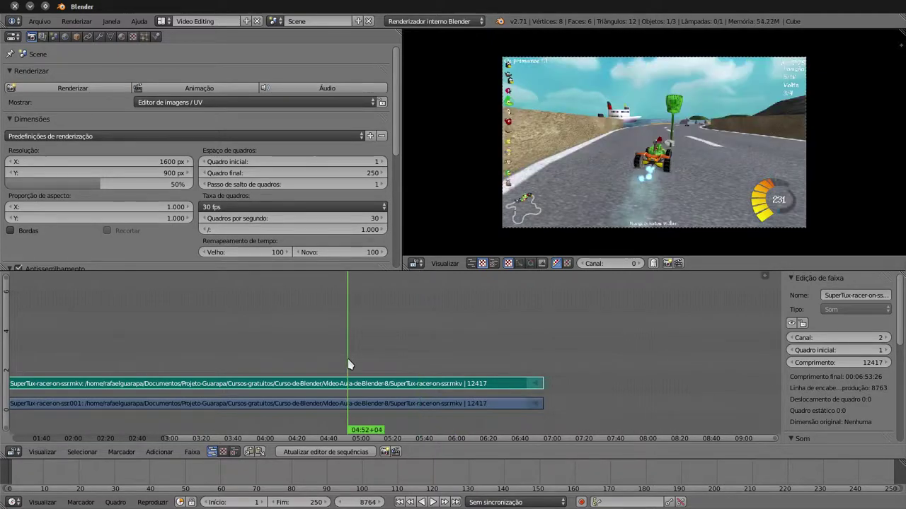